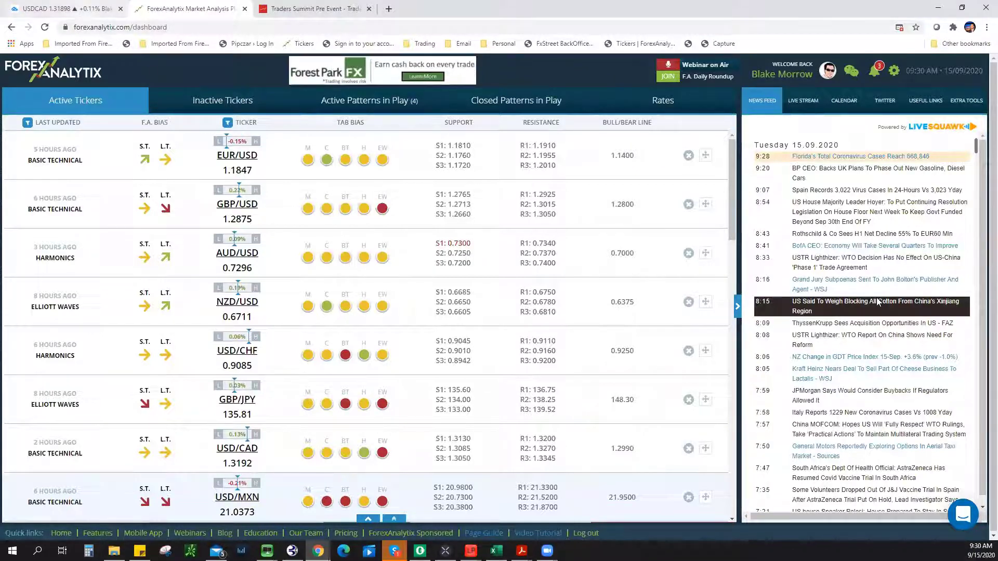
Step: Switch to the first browser tab showing the TradingView USDCAD 15-minute chart
key(ctrl+1)
Step: Load the SPX500USD chart from the watchlist, passing WTICOUSD, and set the 4-hour timeframe
click(887, 260)
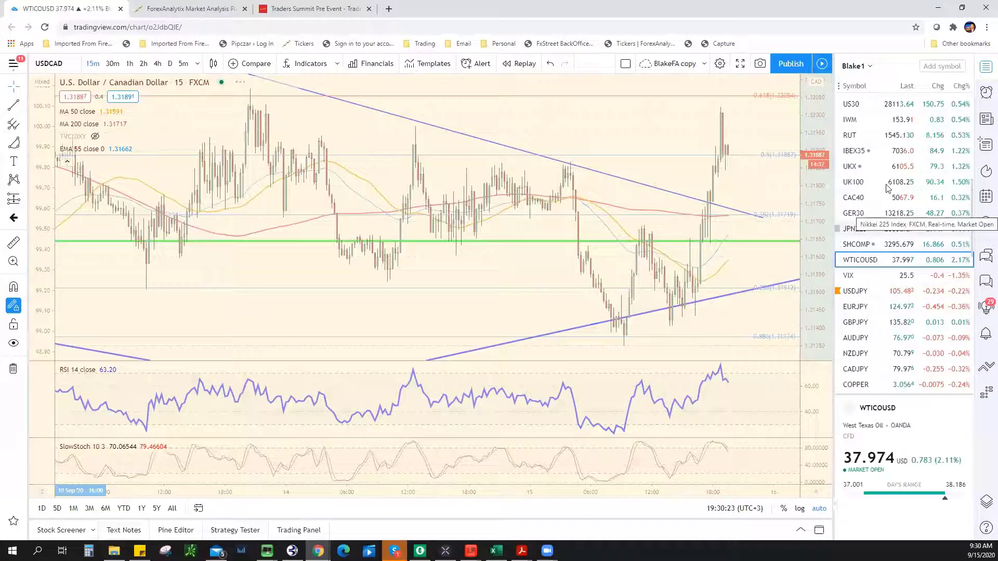
scroll(888, 158, up, 3)
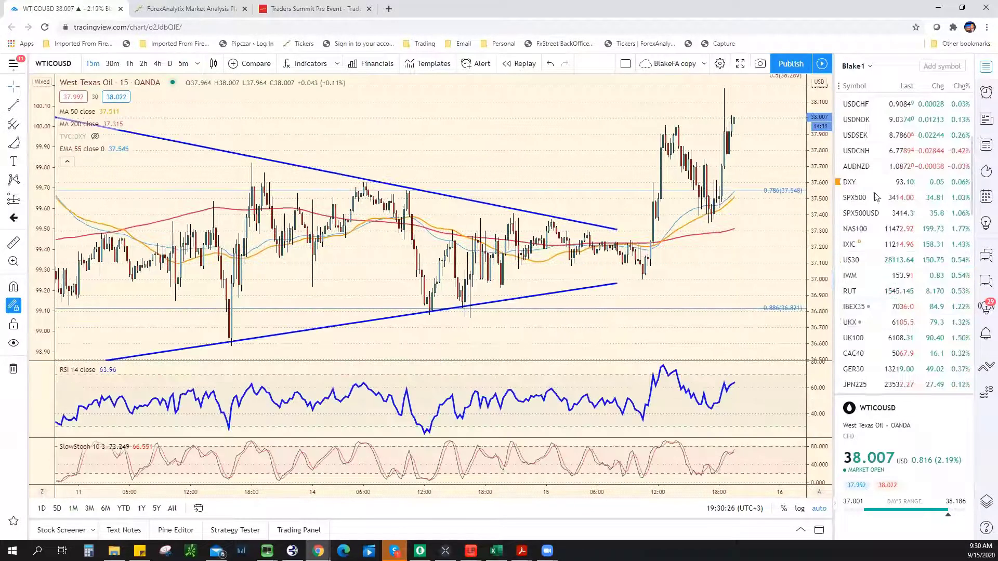
click(886, 213)
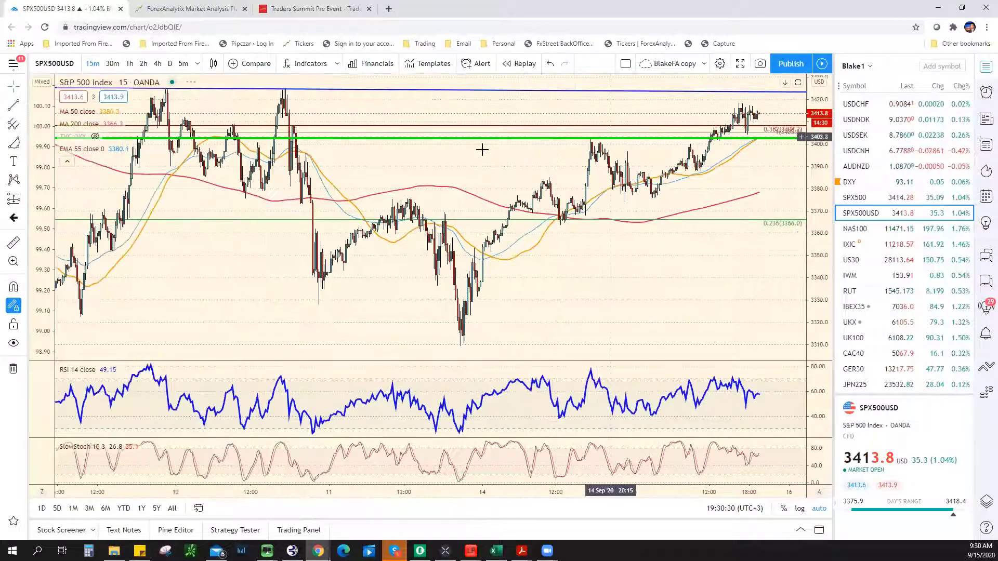
click(156, 64)
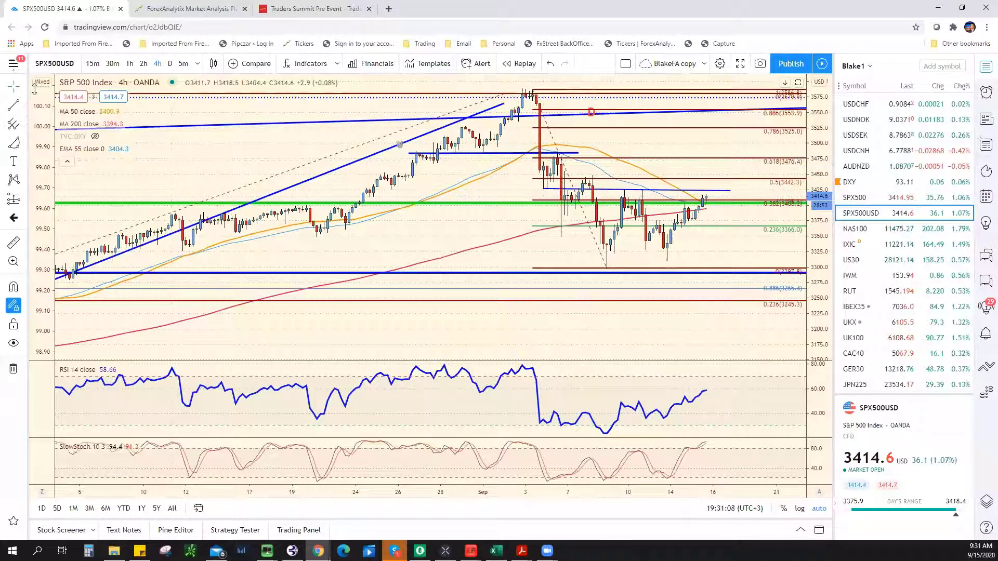
Step: Draw a trend line on the SPX500USD 4-hour chart and extend its end to 17 Sep
click(575, 179)
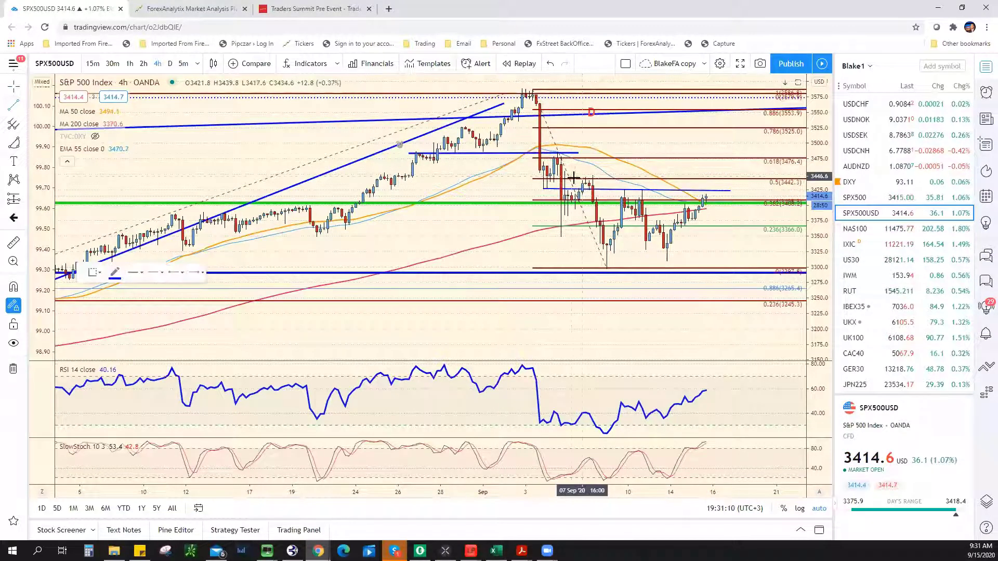
click(684, 175)
drag(684, 175, 732, 178)
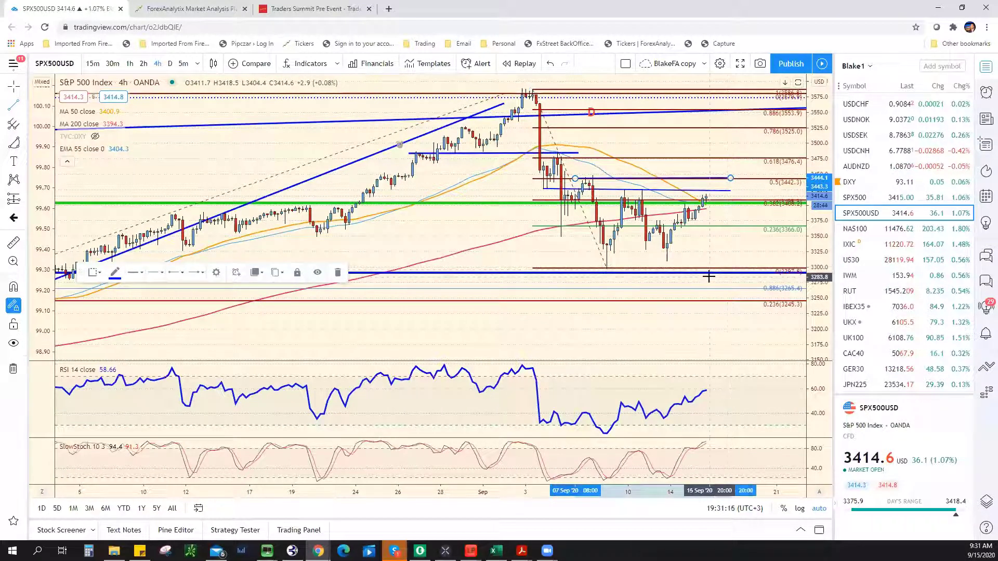
scroll(707, 267, down, 2)
scroll(750, 182, down, 2)
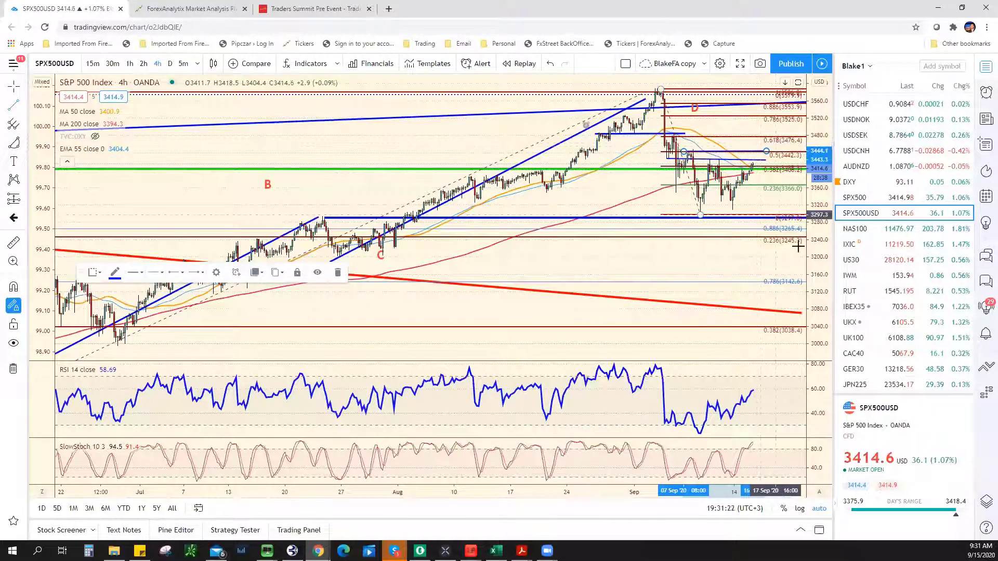
scroll(885, 227, up, 5)
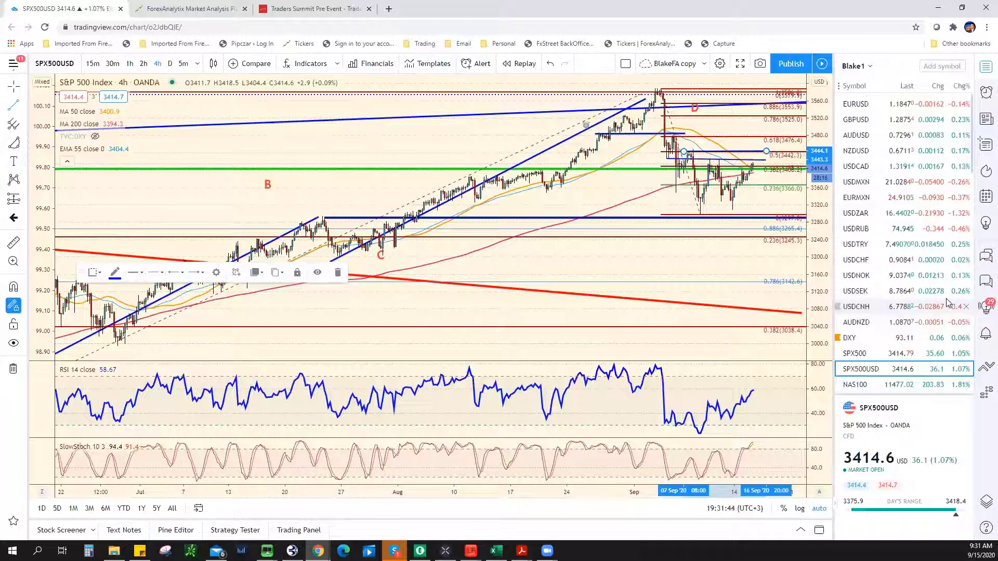
Step: Zoom into the EURUSD 4-hour chart, then load the USDCAD chart
click(941, 111)
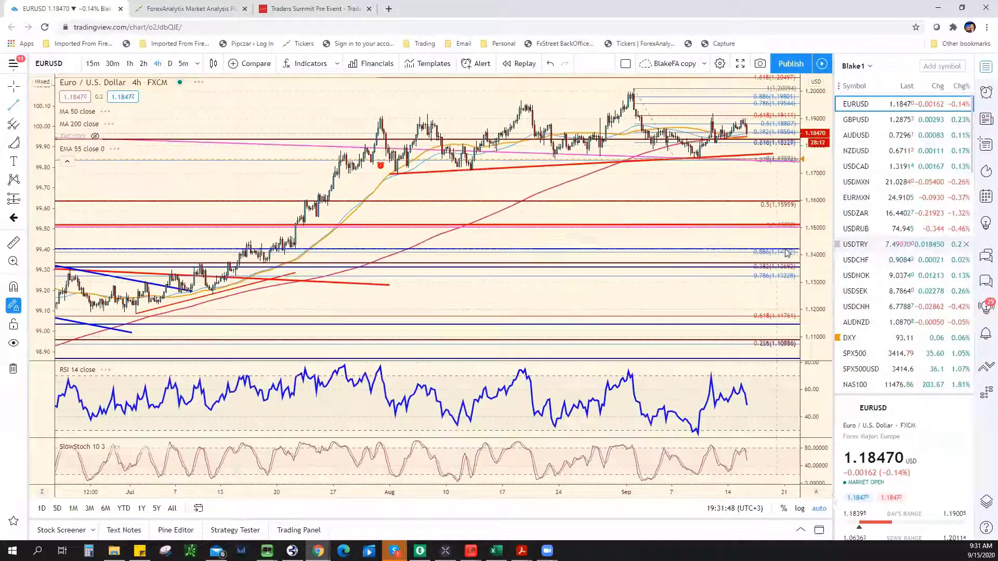
scroll(720, 252, up, 3)
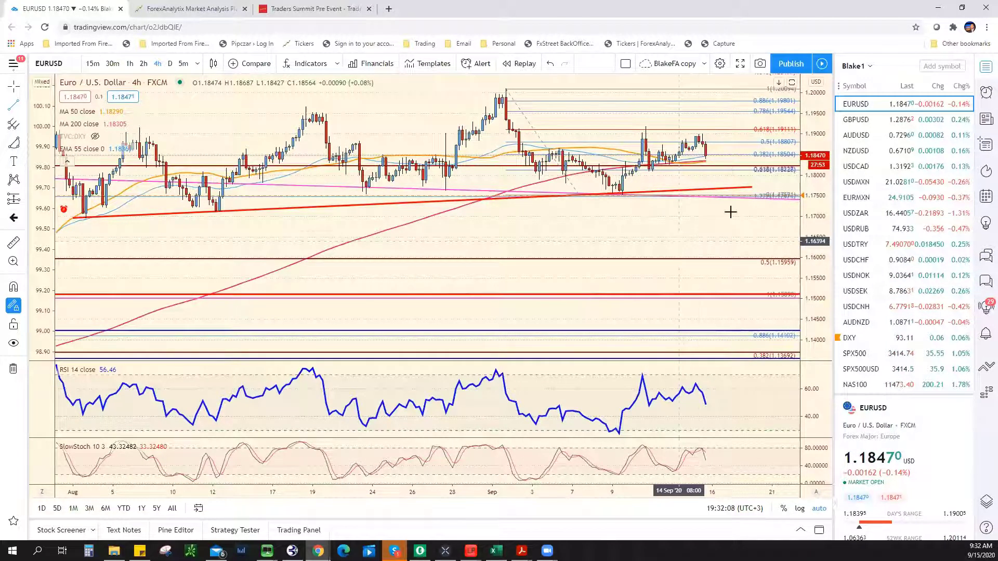
click(855, 167)
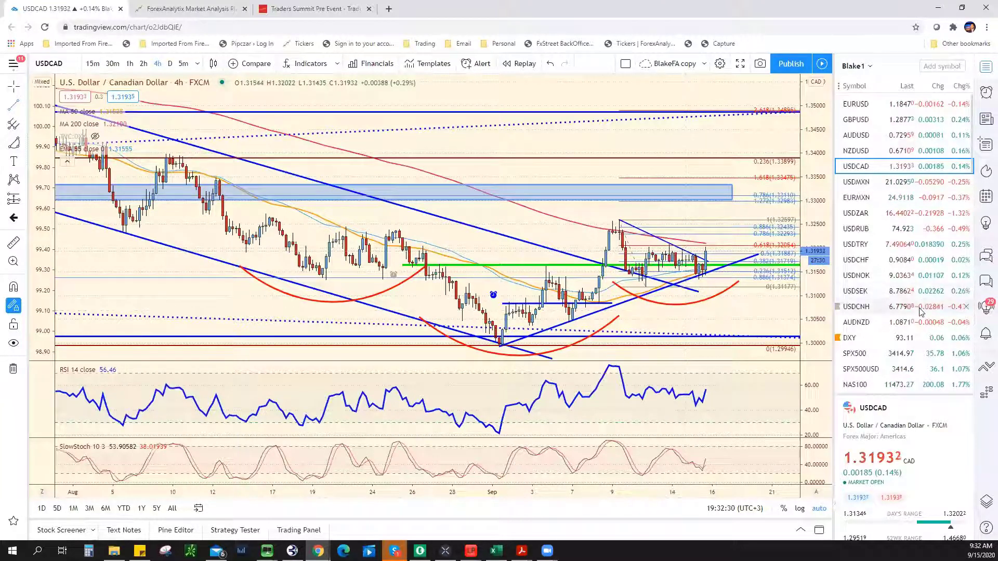
Step: Cycle through EURUSD, USDCAD, NZDUSD and AUDUSD, ending on the NZDUSD chart
click(888, 106)
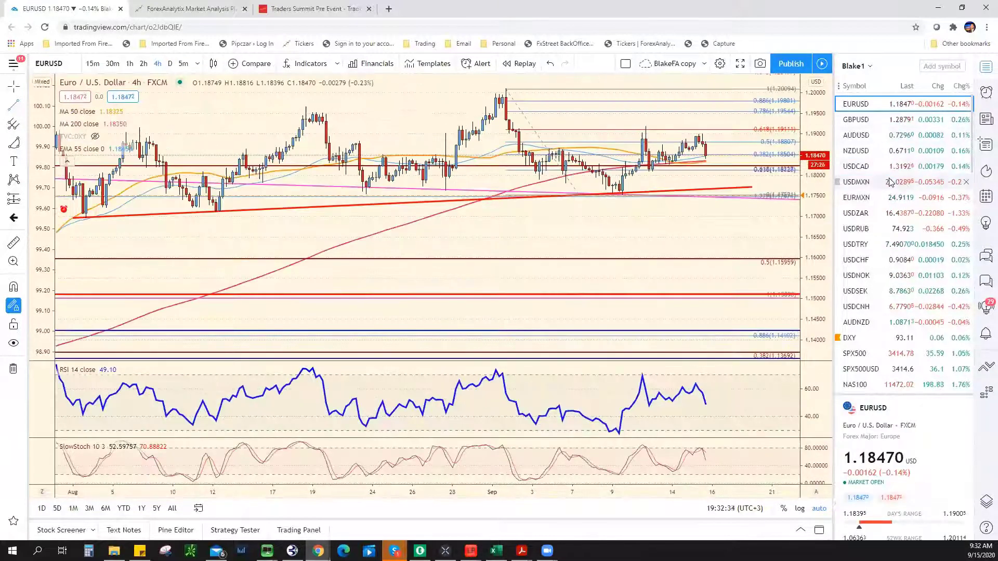
click(887, 171)
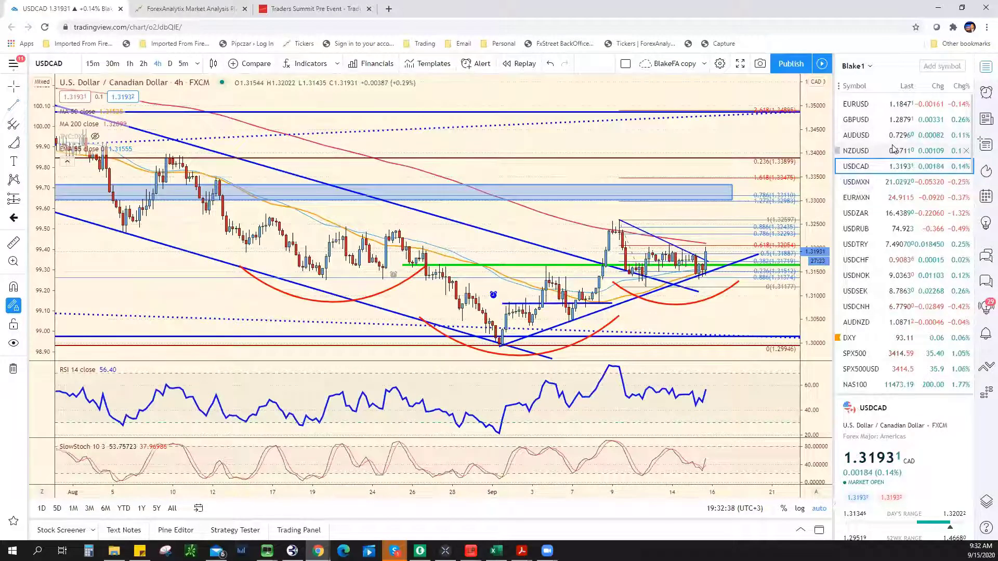
click(893, 151)
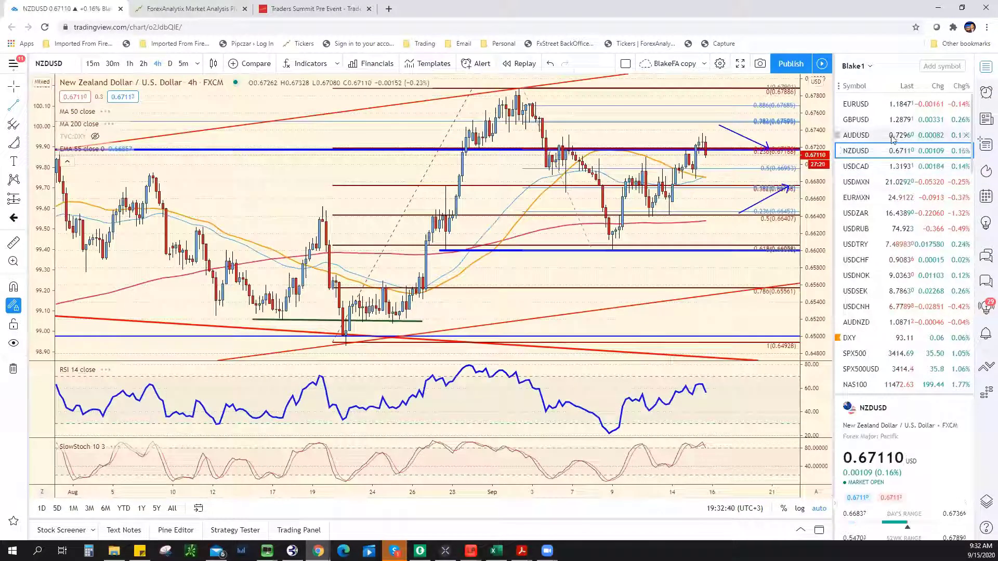
click(893, 137)
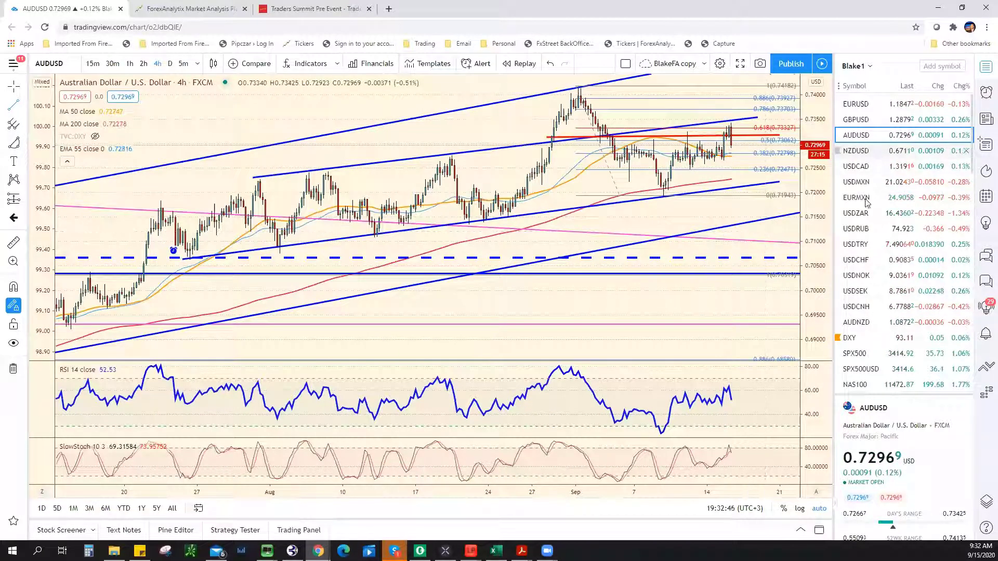
click(856, 151)
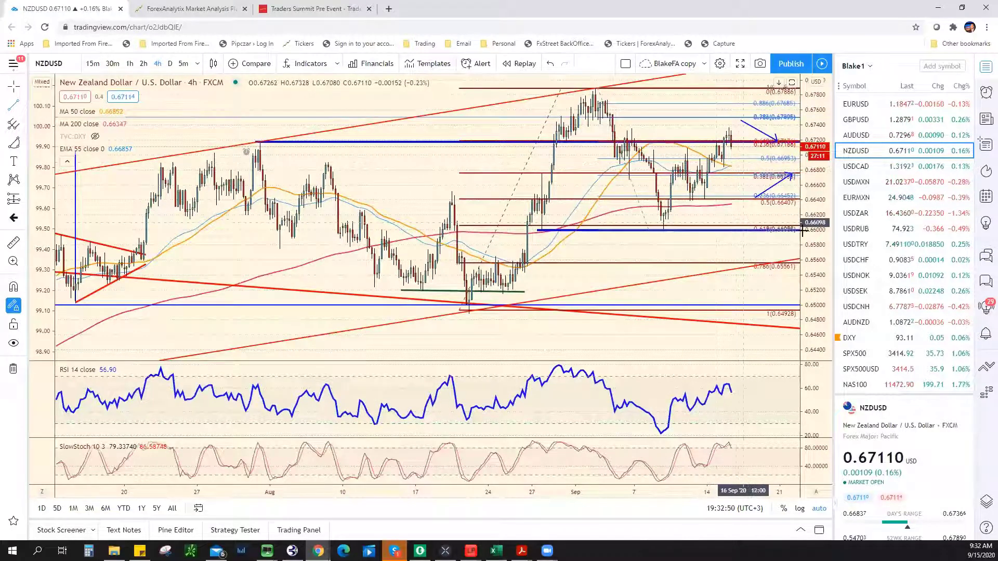
scroll(905, 250, down, 3)
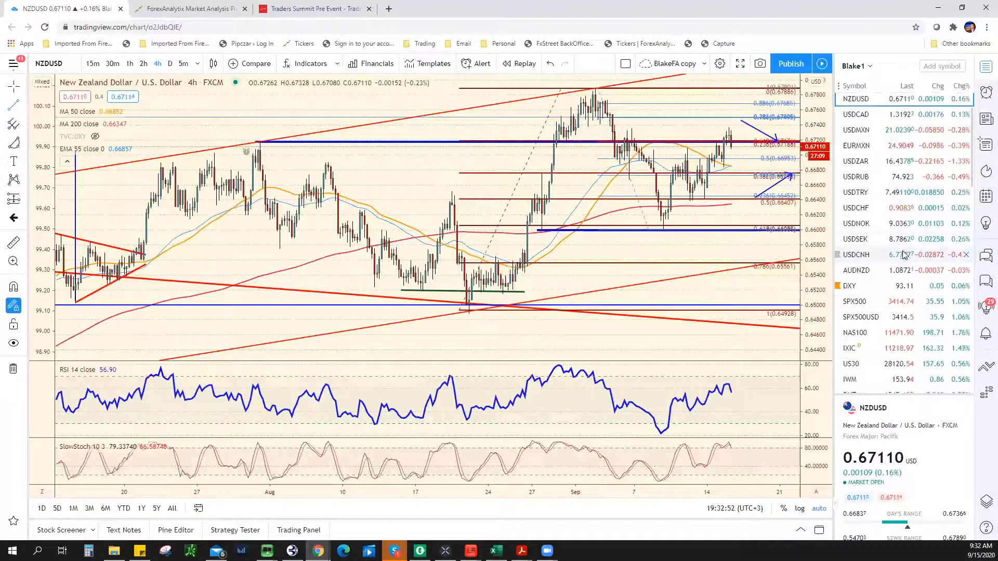
scroll(883, 322, down, 2)
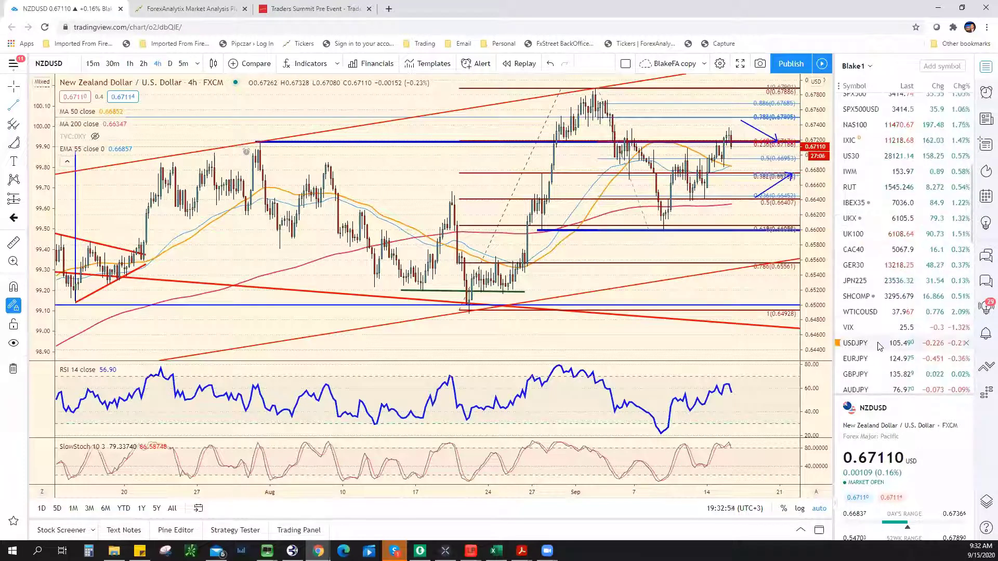
Step: View the USDJPY chart, then return to EURUSD at the top of the watchlist
click(886, 347)
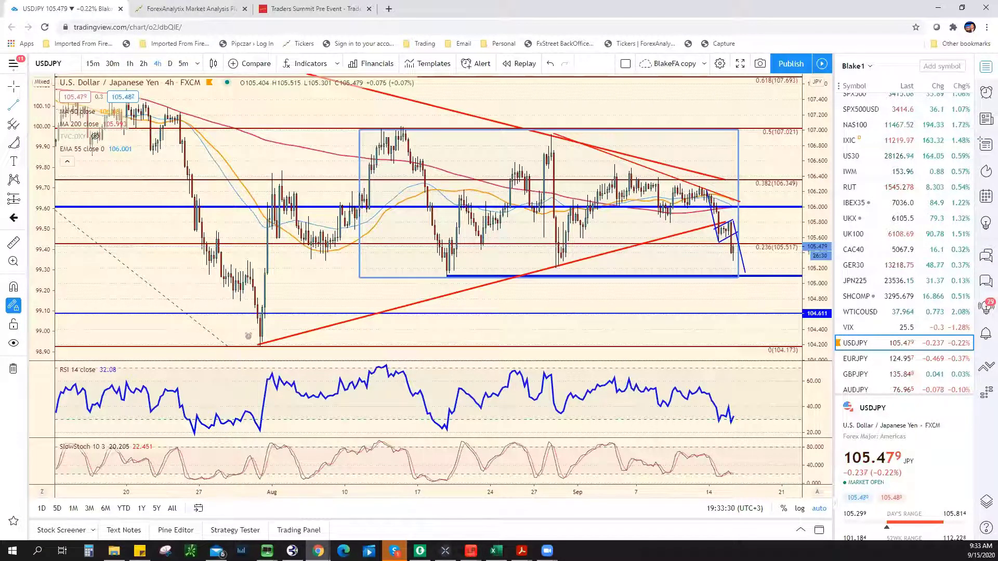
scroll(883, 108, up, 5)
click(884, 104)
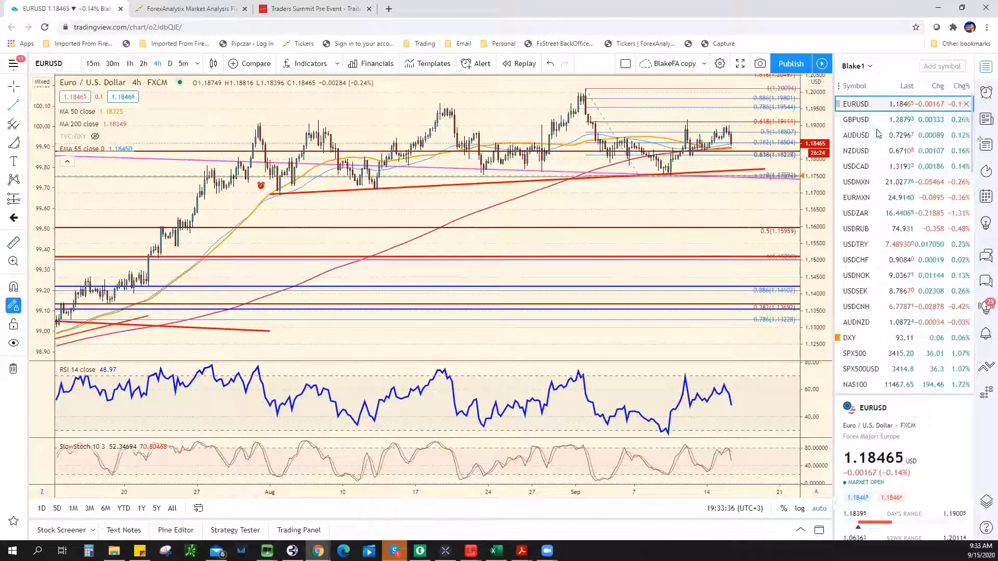
Step: Load and zoom out the EURGBP chart, then return to USDCAD
scroll(878, 208, down, 5)
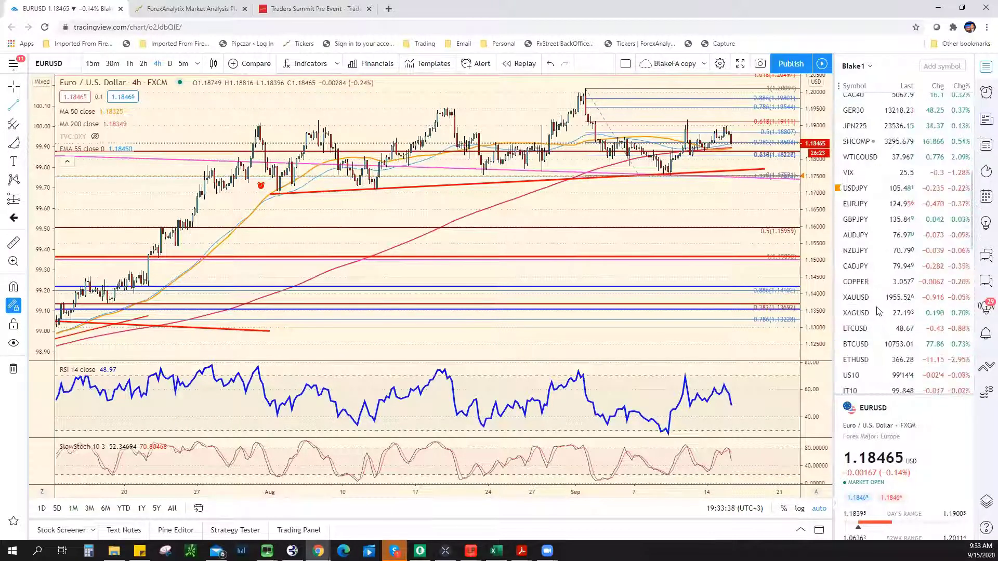
scroll(878, 310, down, 5)
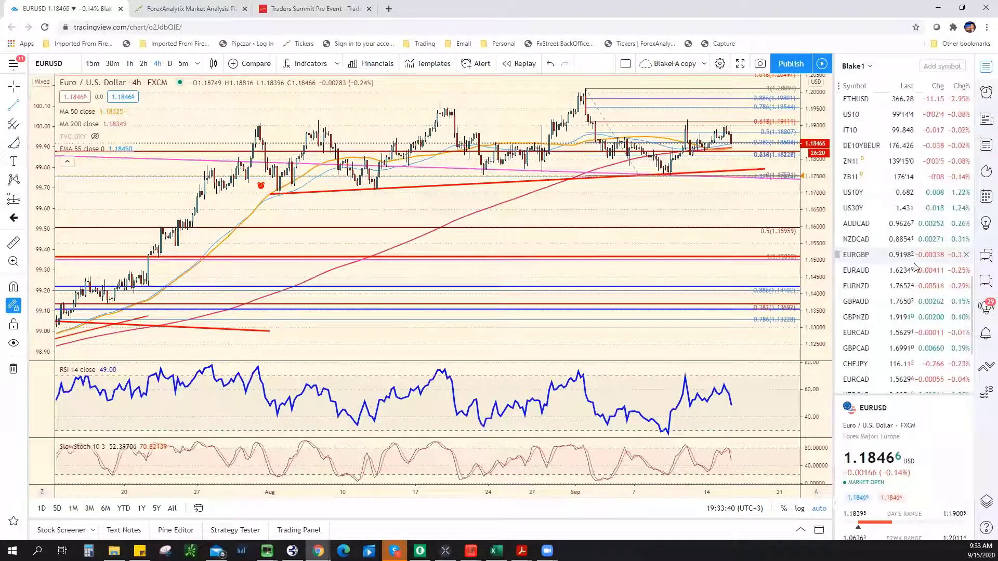
click(914, 261)
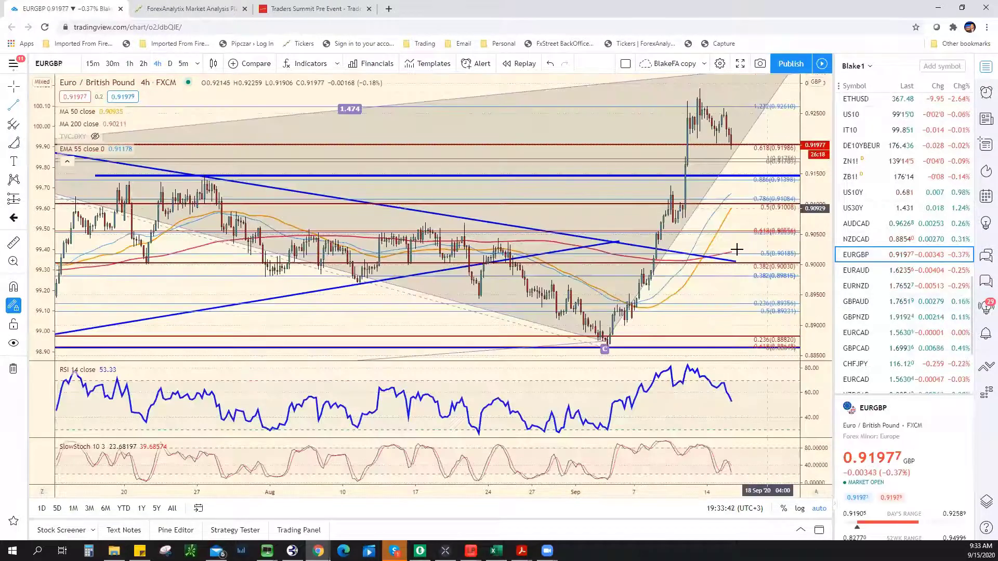
scroll(737, 250, down, 3)
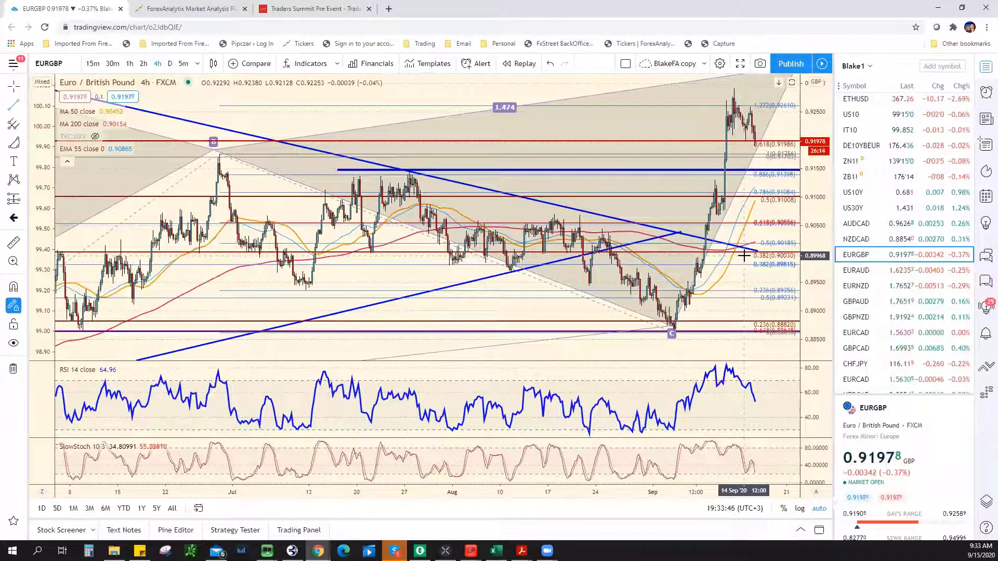
scroll(935, 171, down, 10)
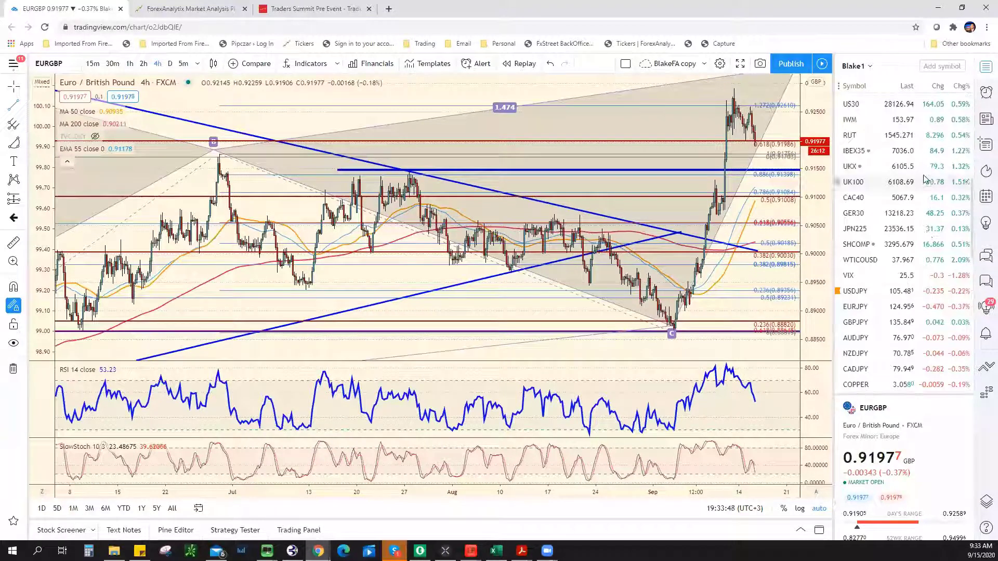
scroll(915, 151, up, 4)
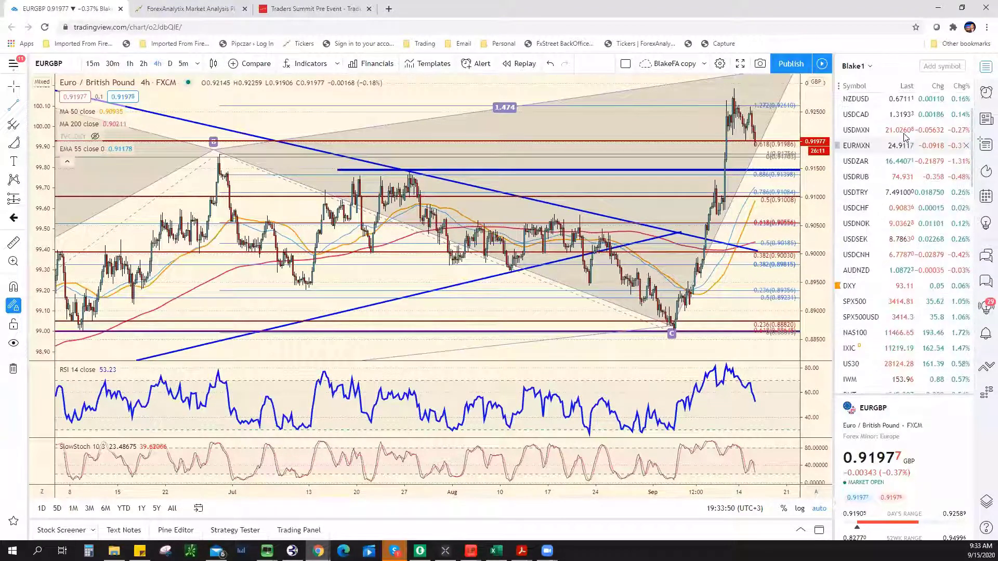
click(862, 114)
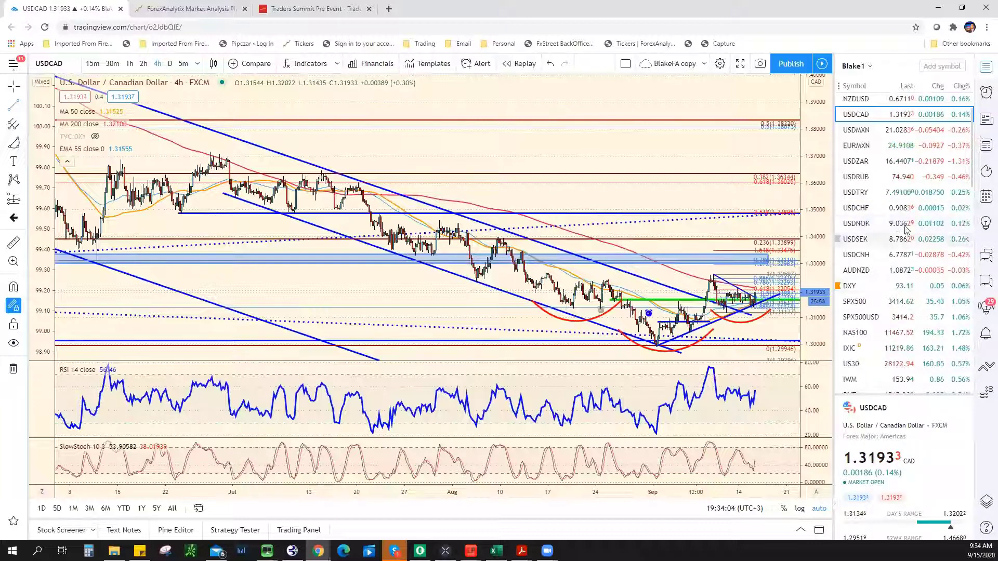
Step: Load the USDNOK 4-hour chart from the watchlist
click(856, 224)
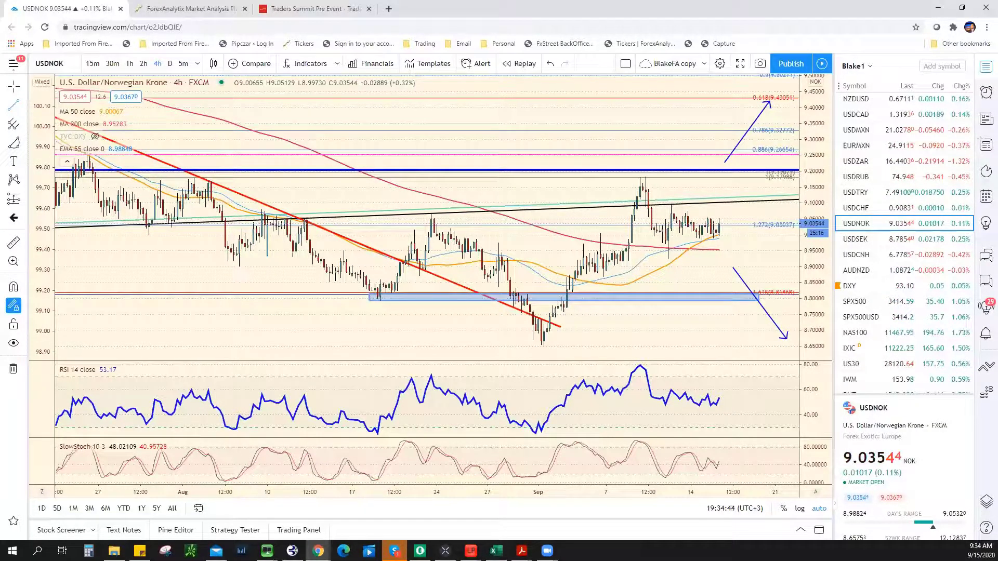
Step: Load USDMXN and zoom out to several months of its falling trendline, then back in
click(882, 126)
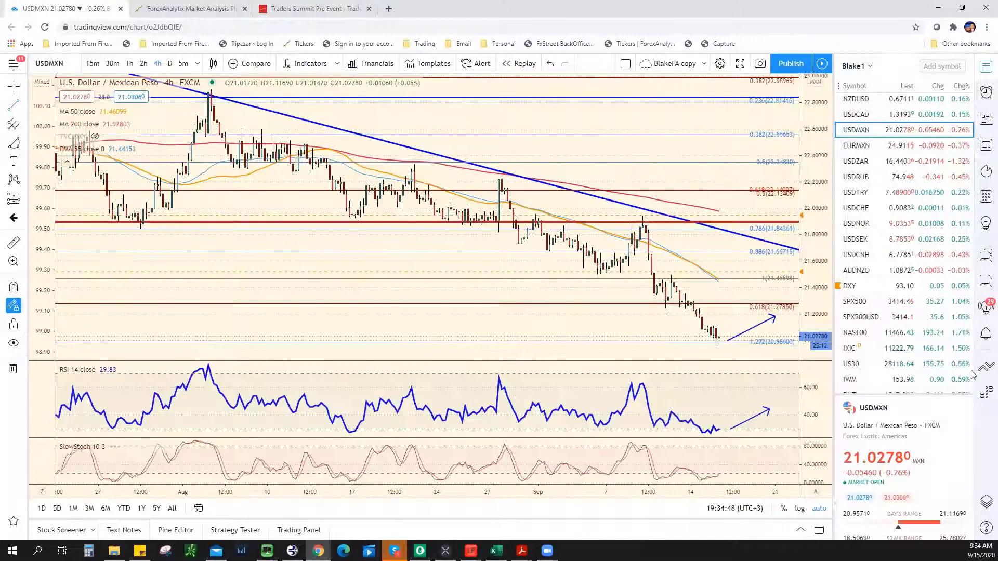
scroll(730, 343, down, 2)
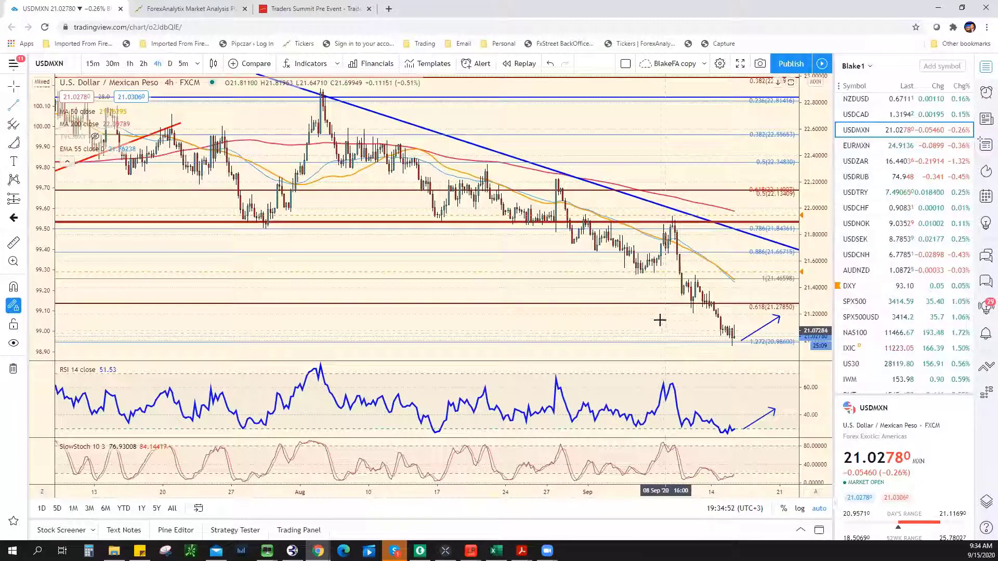
scroll(660, 340, down, 3)
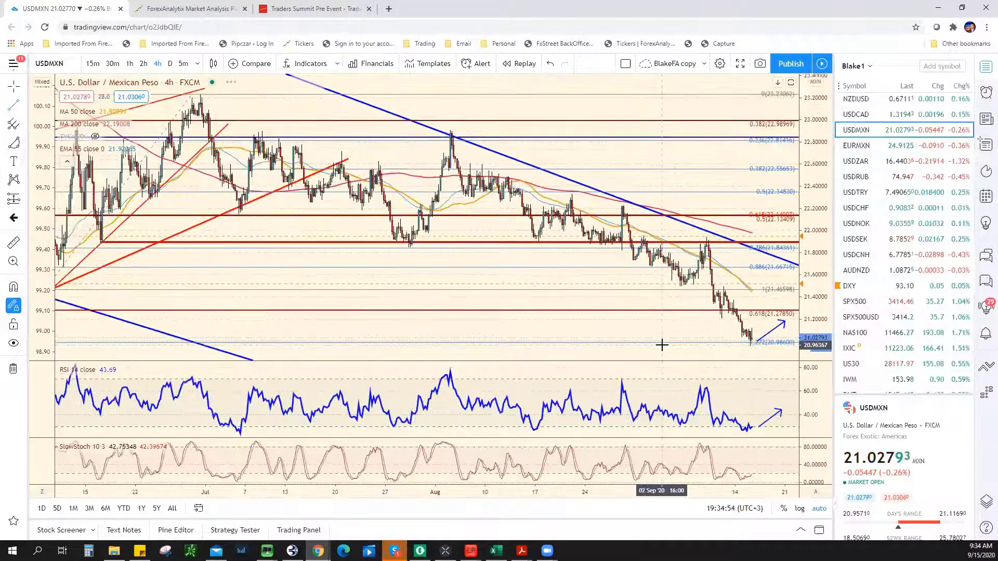
scroll(661, 345, down, 5)
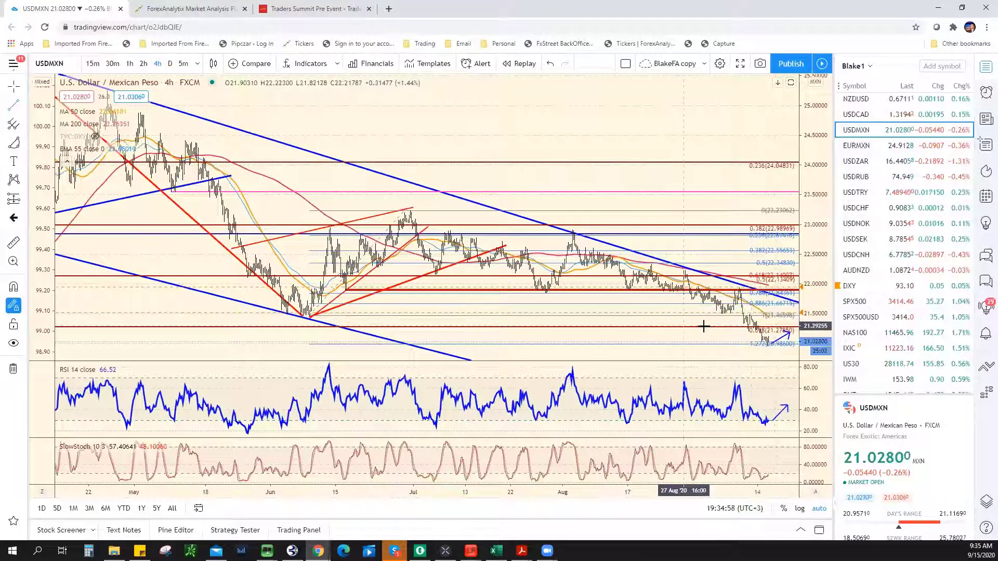
scroll(687, 325, up, 2)
scroll(687, 324, up, 3)
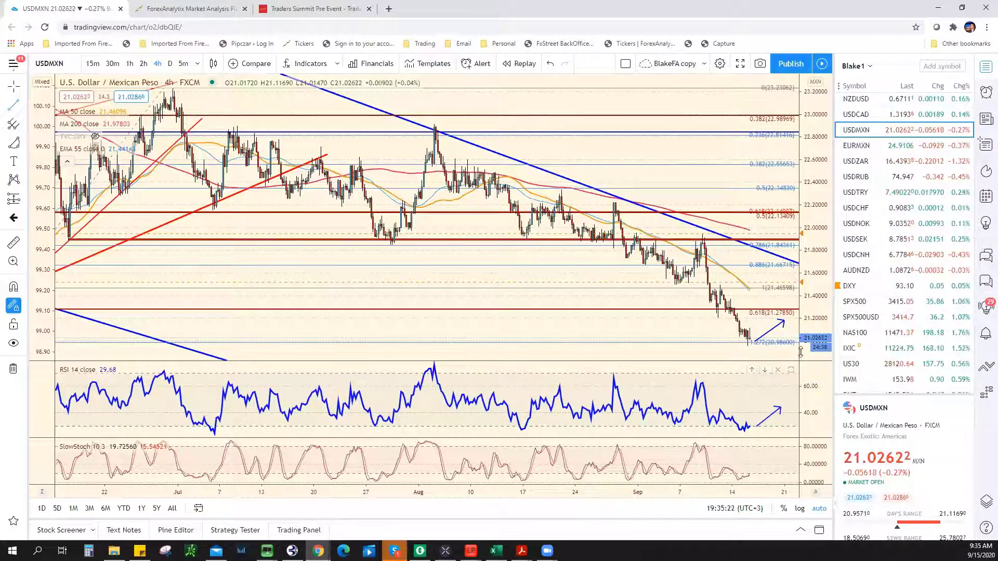
Step: Bring up EURJPY with its three red arcs, then move on to USDJPY
scroll(903, 298, down, 5)
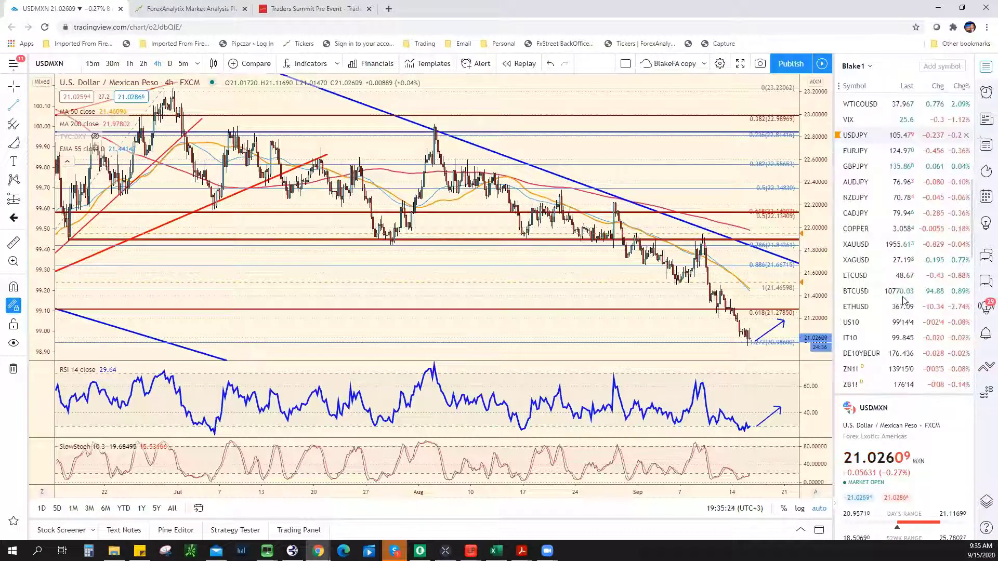
key(Down)
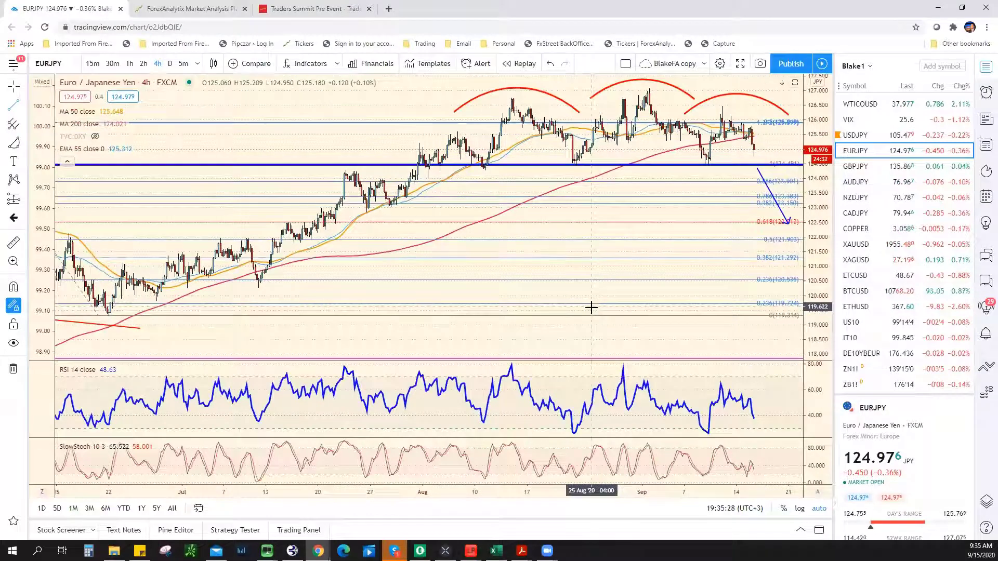
scroll(591, 307, down, 5)
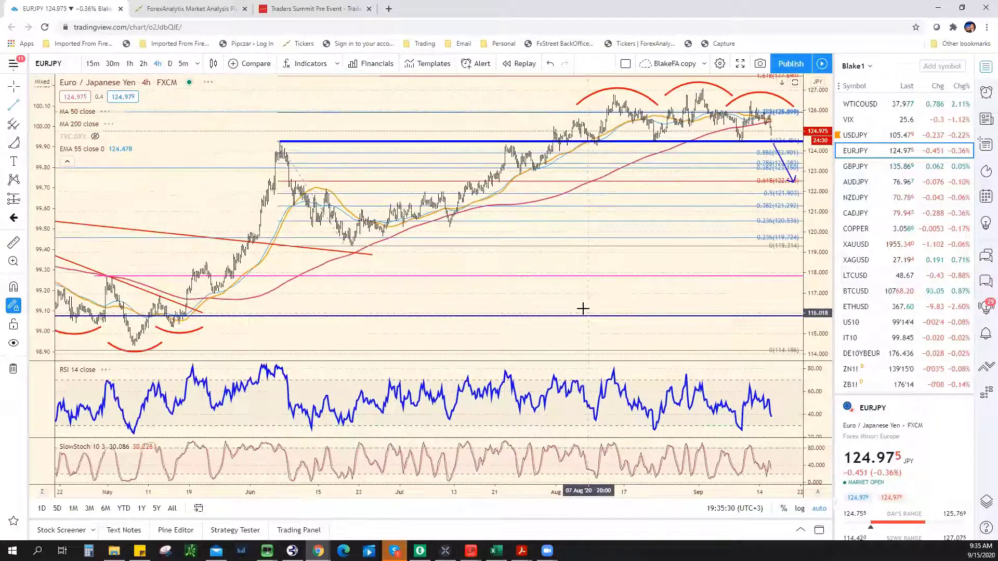
scroll(606, 266, up, 3)
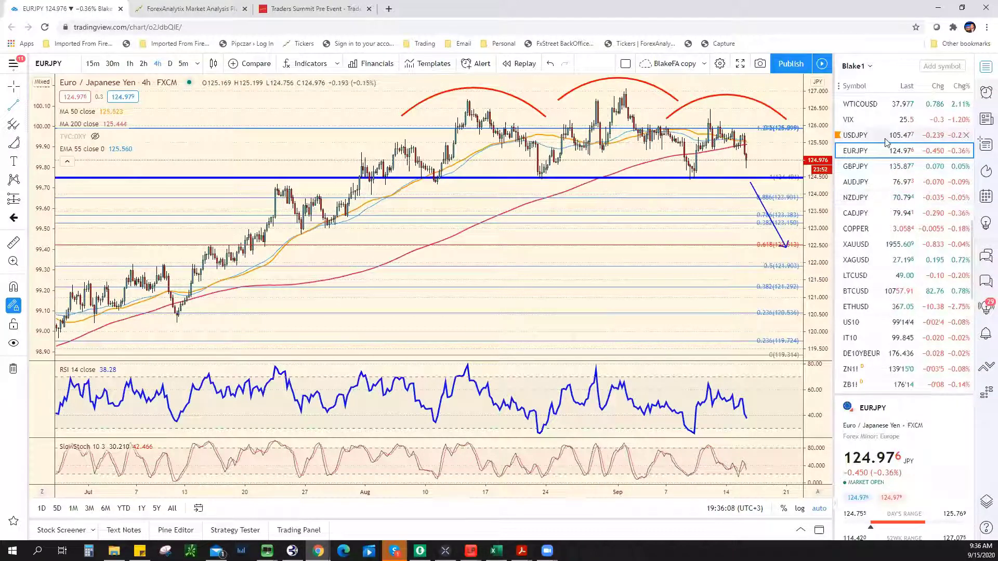
click(857, 135)
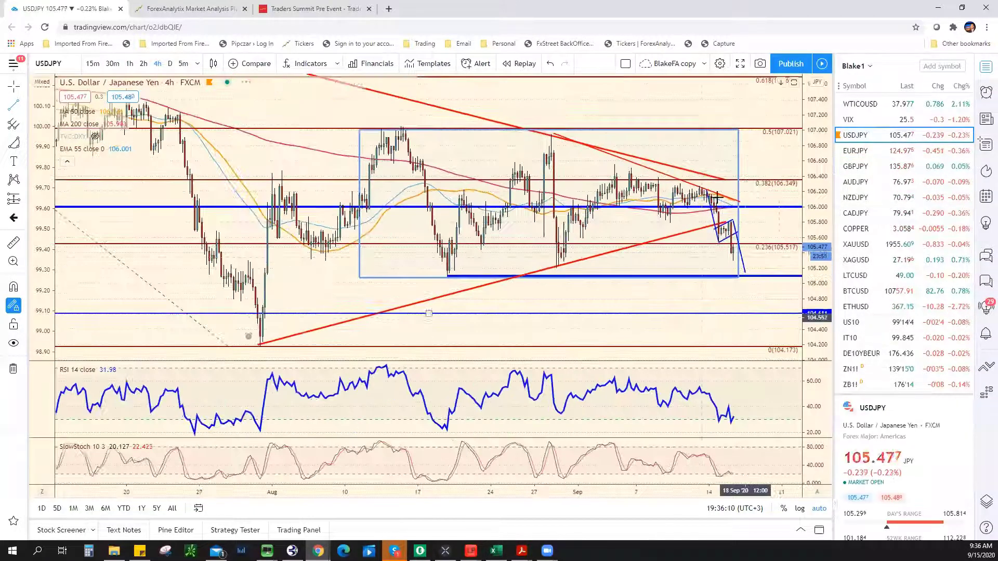
scroll(759, 291, down, 3)
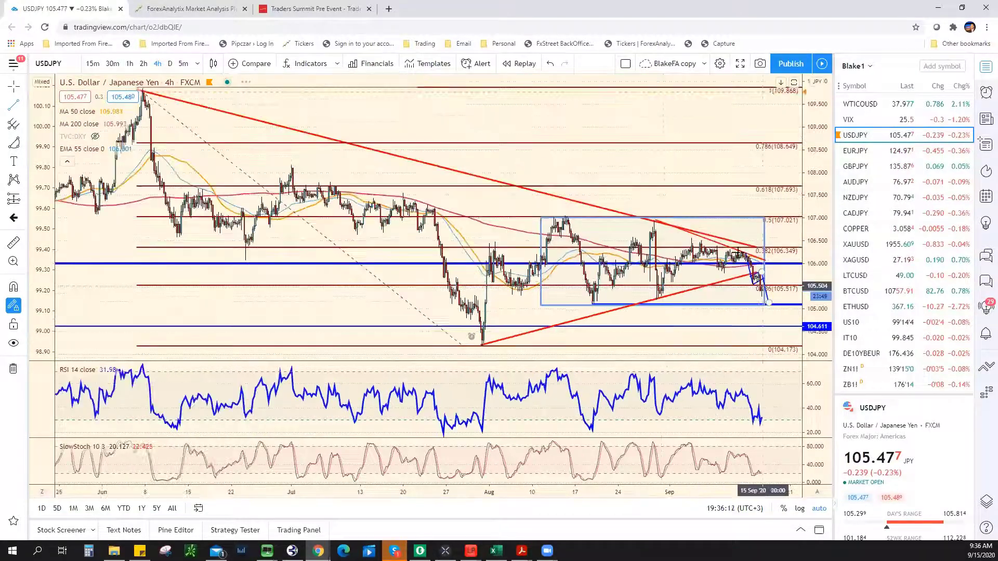
scroll(761, 304, up, 2)
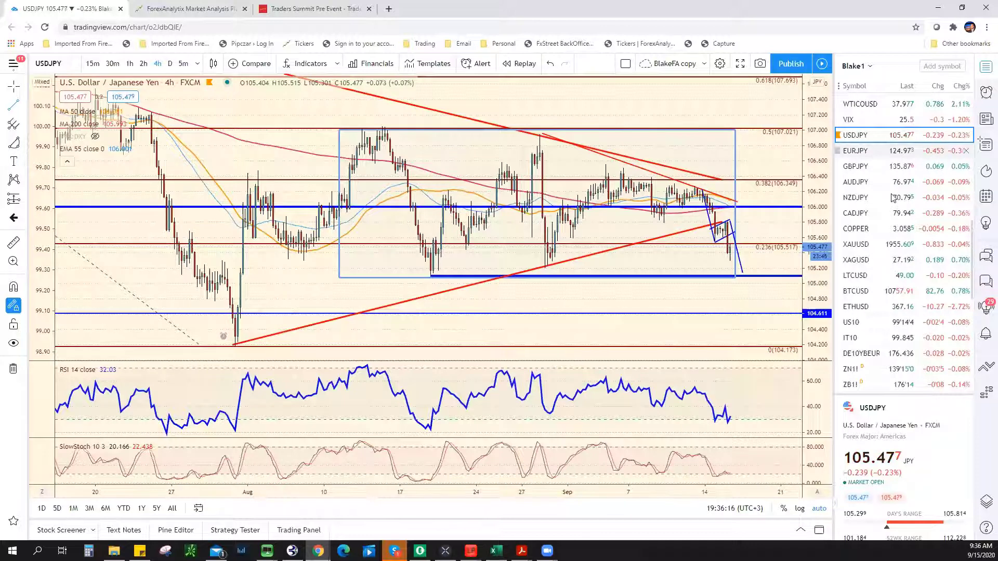
click(874, 151)
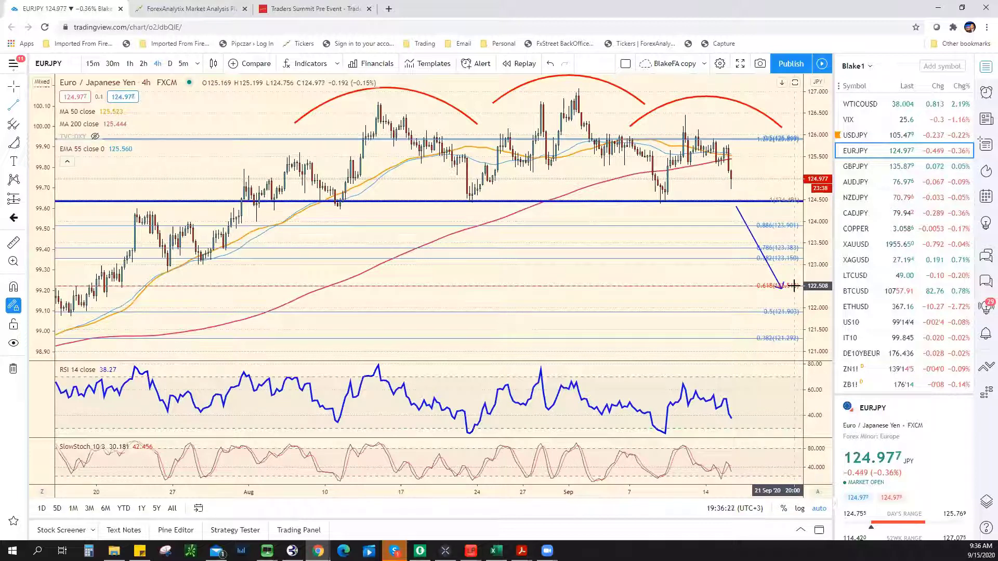
scroll(701, 229, down, 5)
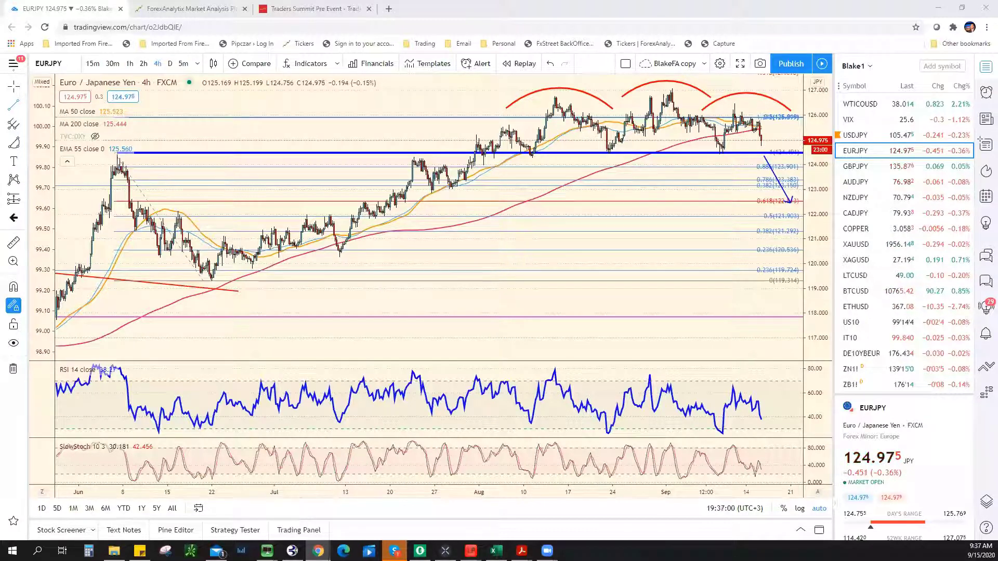
scroll(878, 174, up, 6)
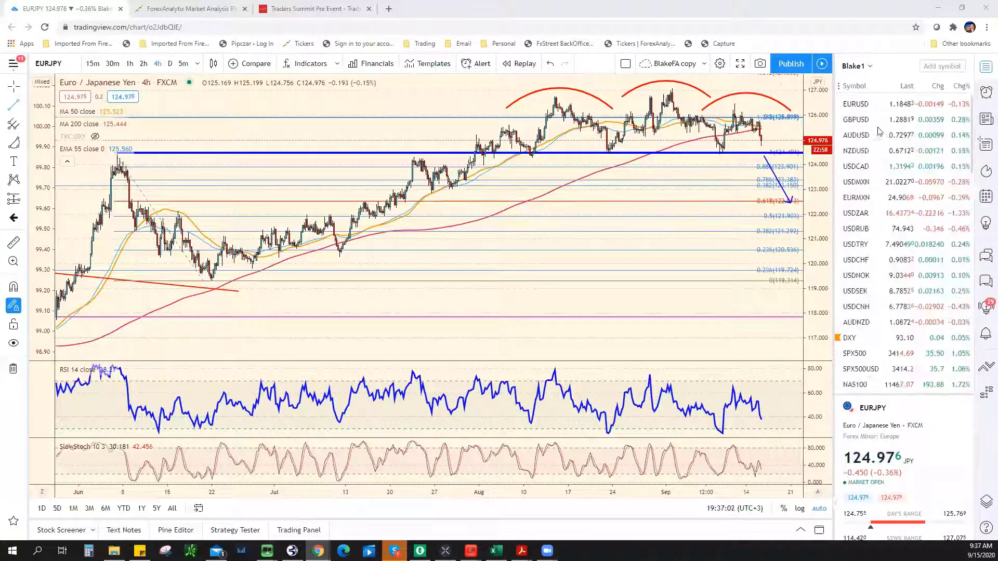
Step: Switch the chart to EURUSD, review the ForexAnalytix dashboard, then view the Traders Summit page
click(856, 103)
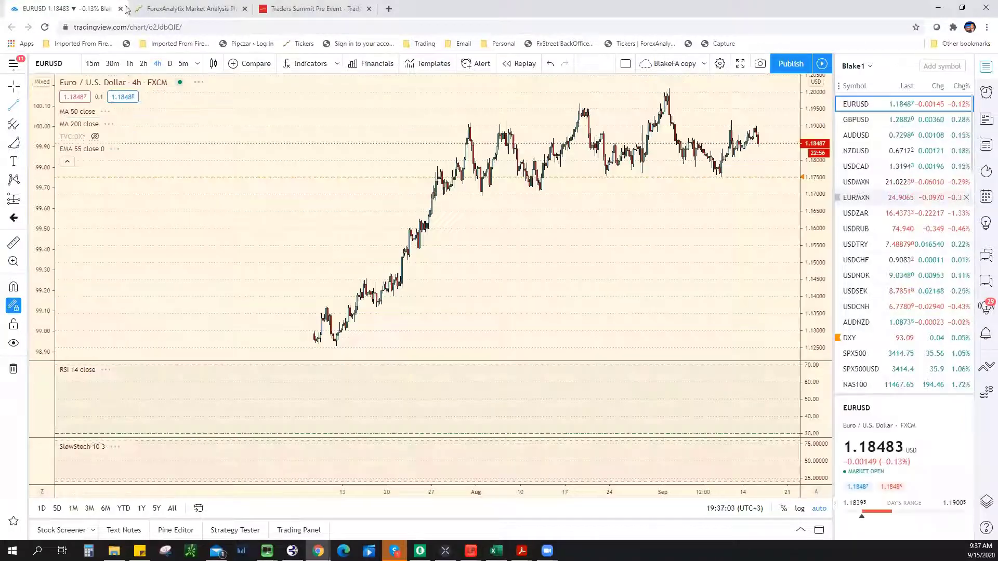
click(208, 9)
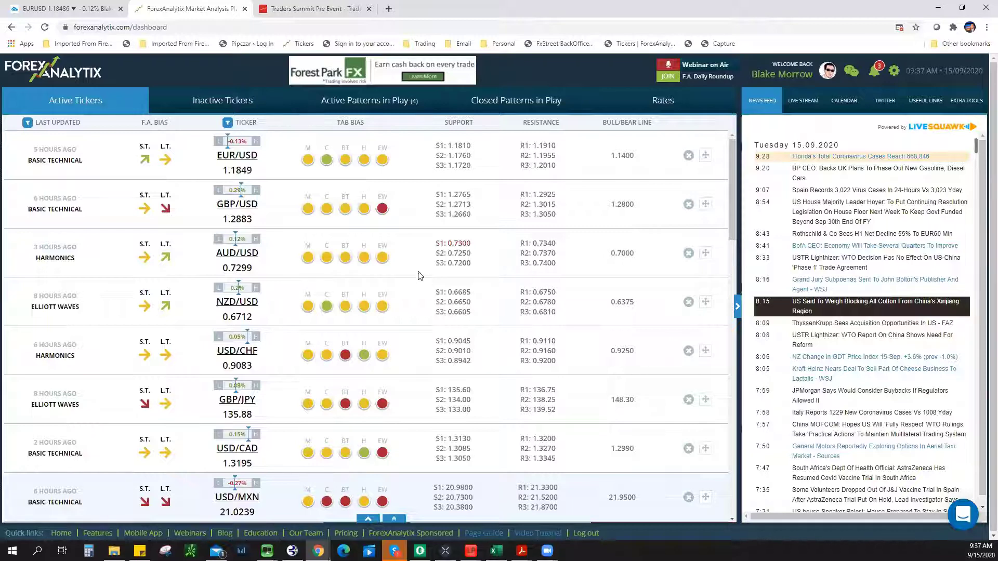
click(317, 10)
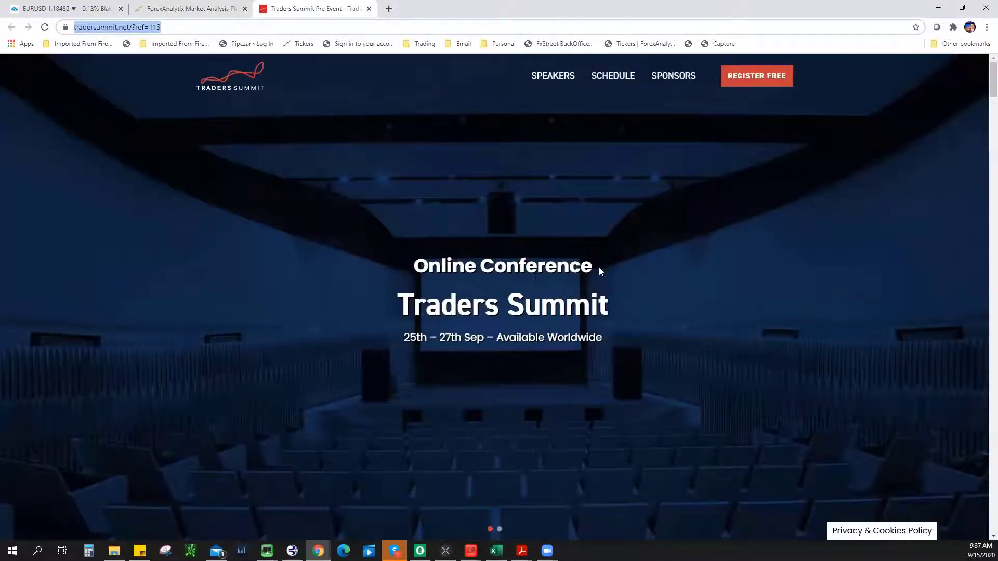
scroll(599, 268, down, 10)
scroll(600, 269, down, 20)
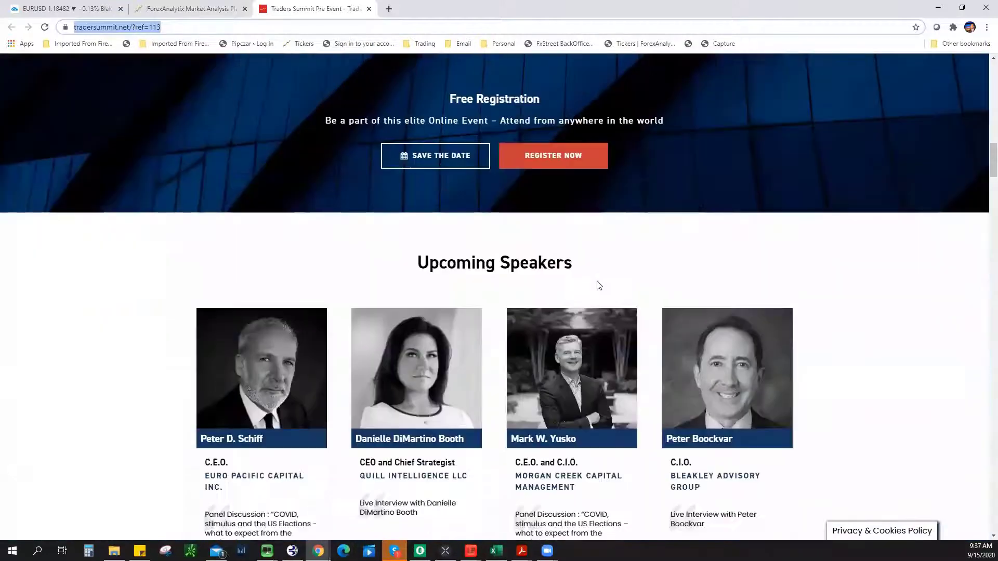
scroll(600, 286, down, 8)
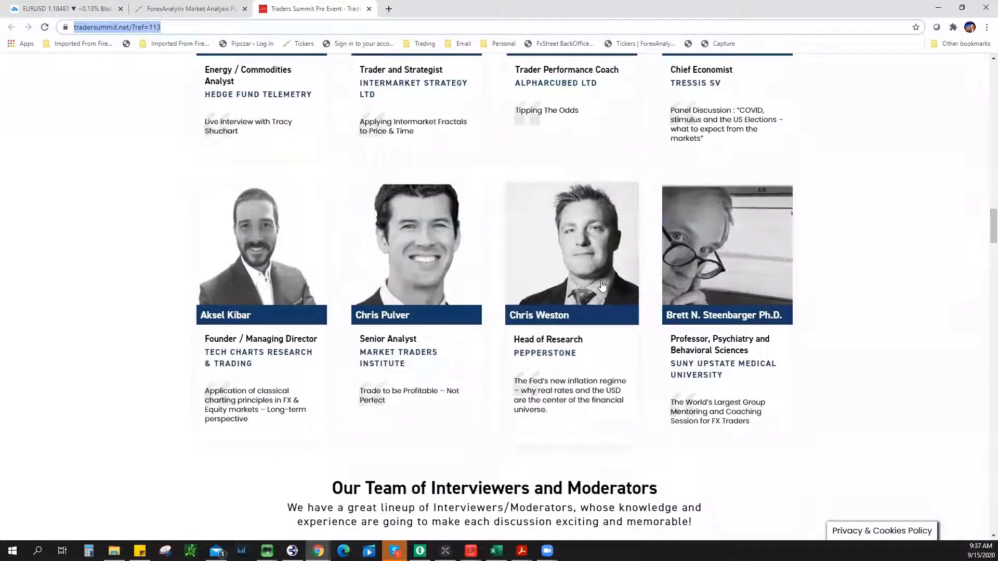
scroll(601, 285, up, 1)
scroll(603, 286, up, 10)
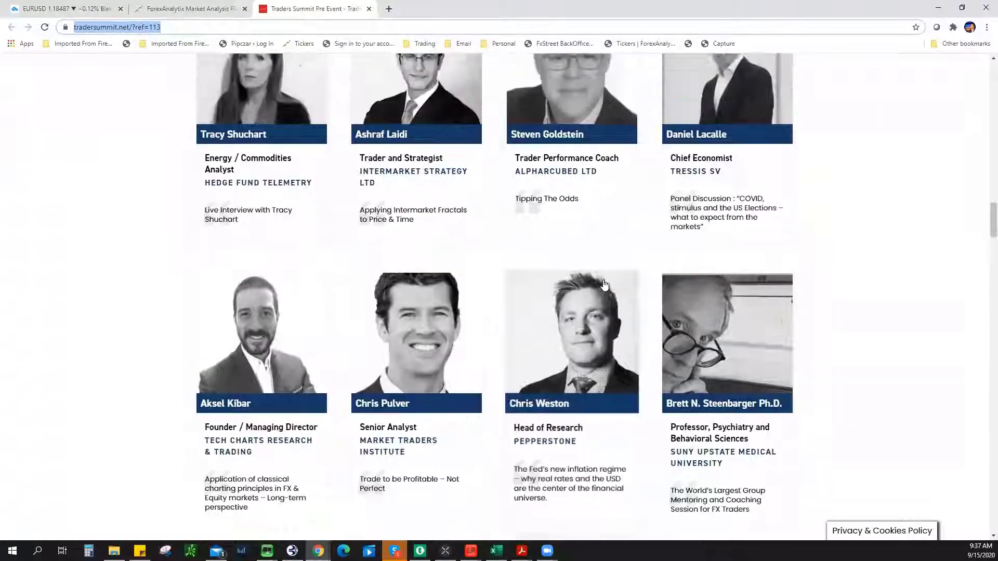
scroll(606, 286, up, 12)
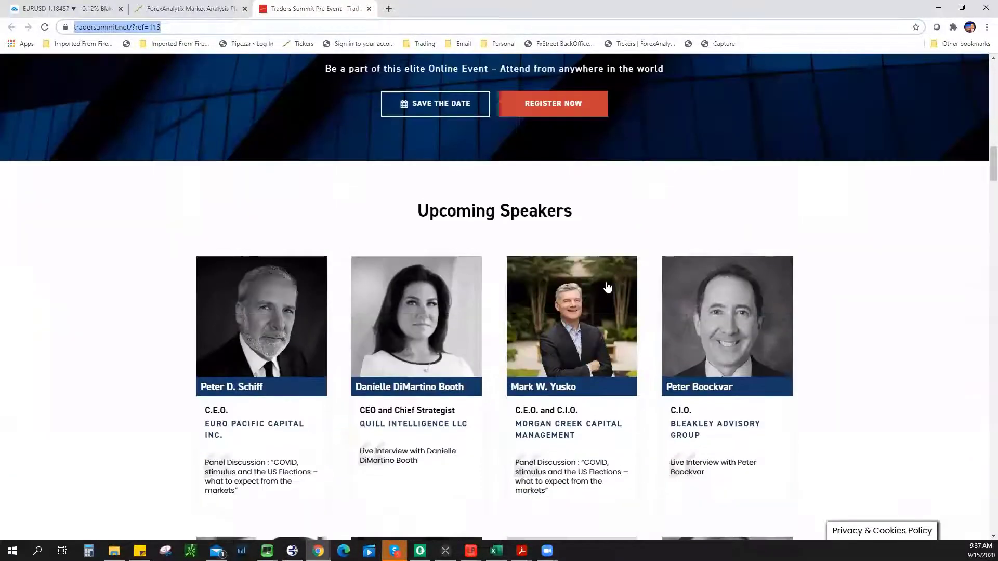
scroll(606, 281, up, 15)
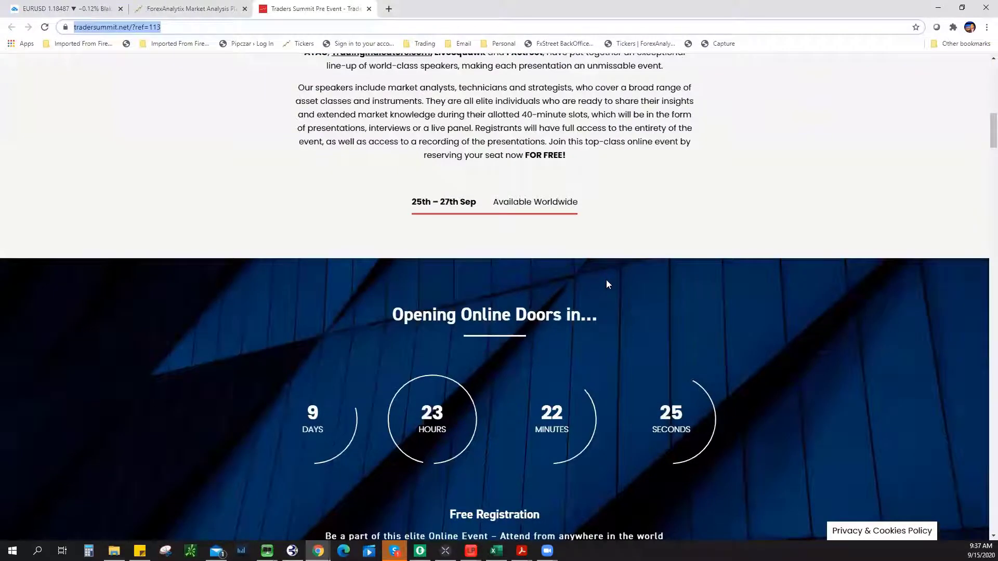
scroll(606, 281, up, 3)
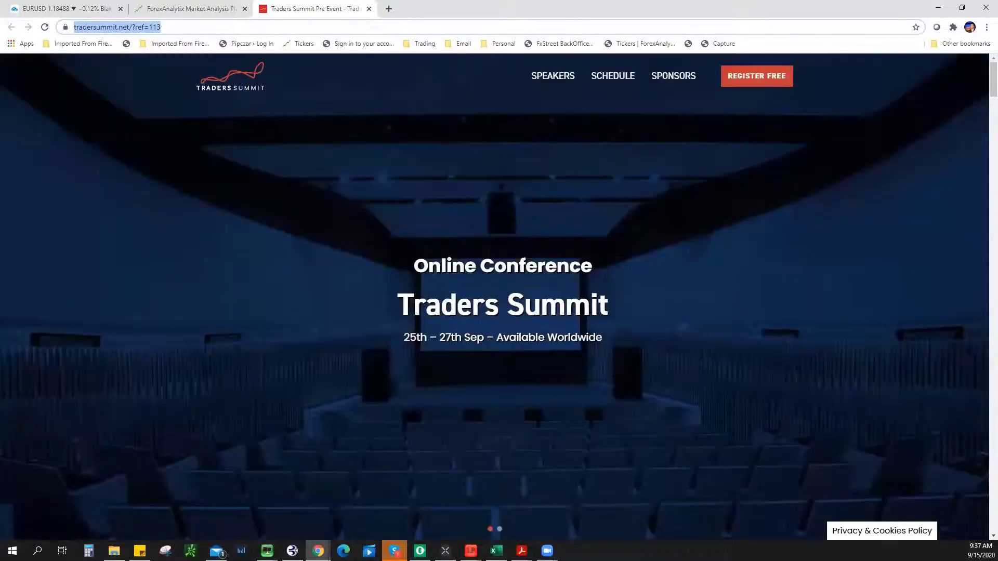